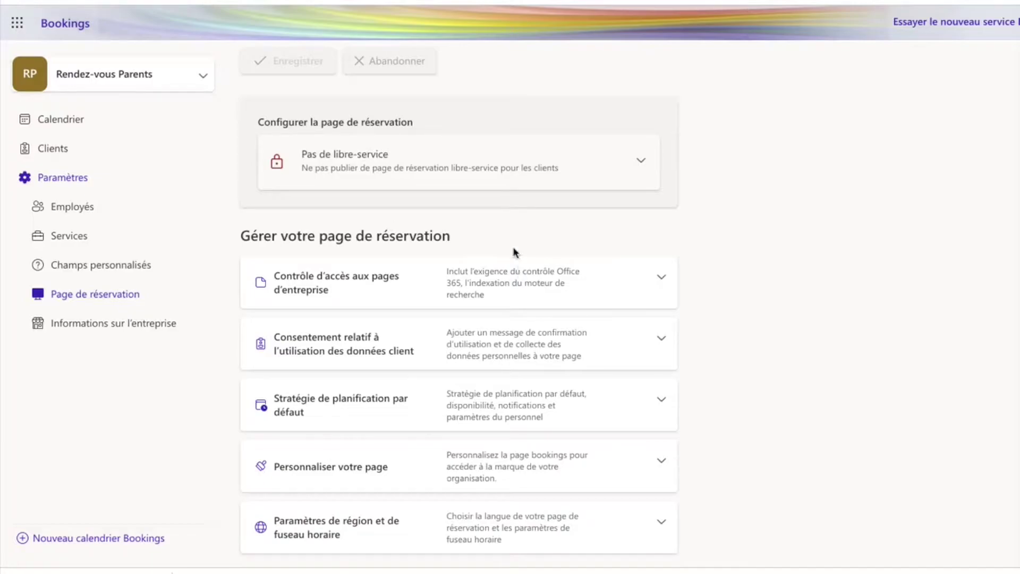
# Step: Make the booking page available to everyone, and enable the options disabling search-engine indexing and using the latest Bookings version
pyautogui.click(645, 160)
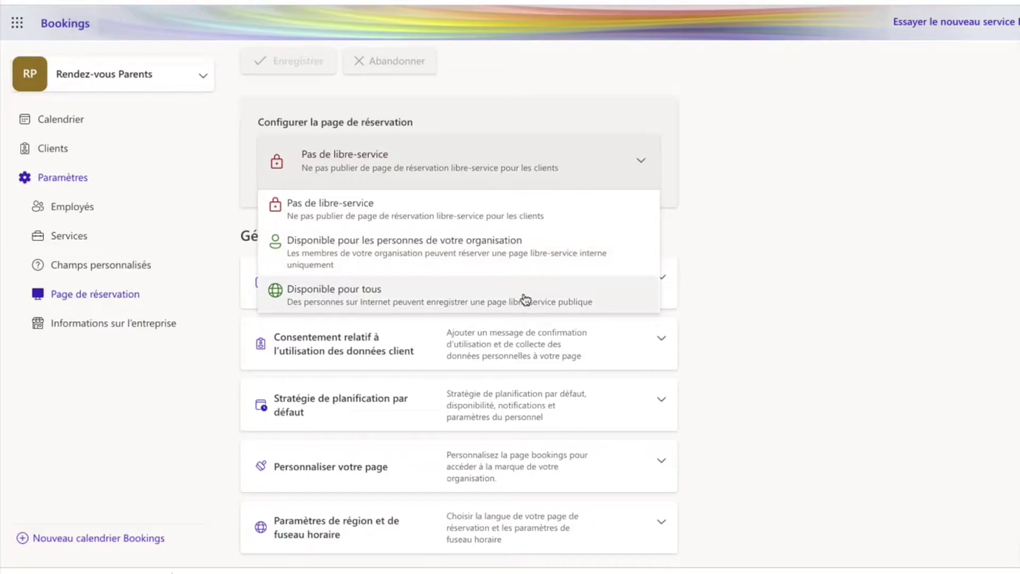
pyautogui.click(526, 300)
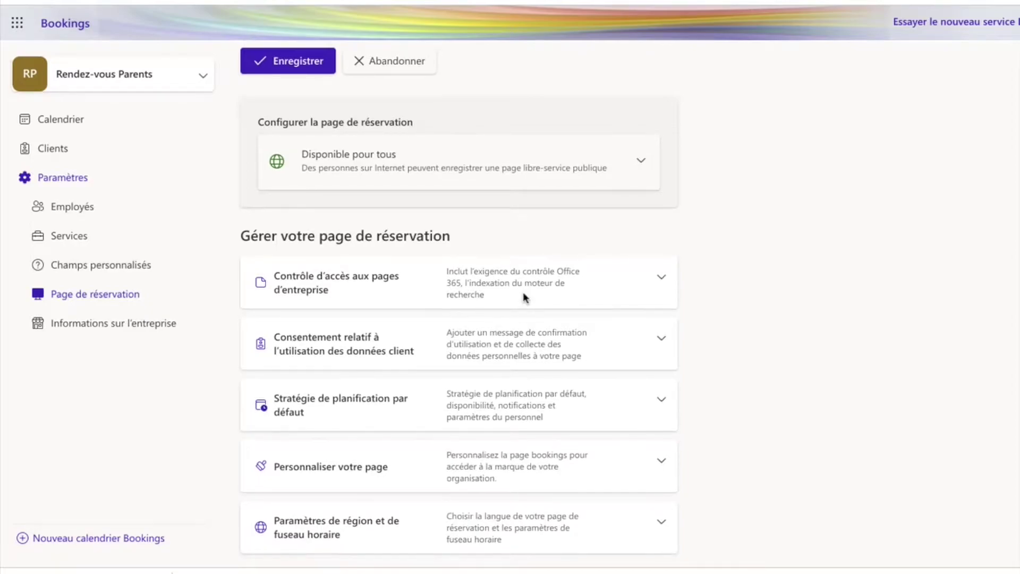
pyautogui.click(661, 279)
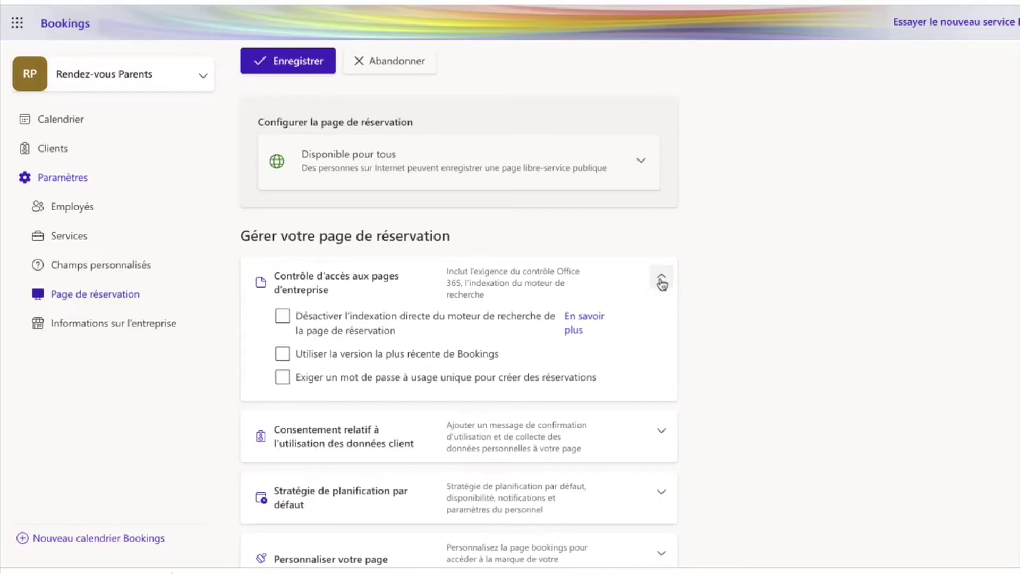
pyautogui.click(283, 317)
pyautogui.click(283, 355)
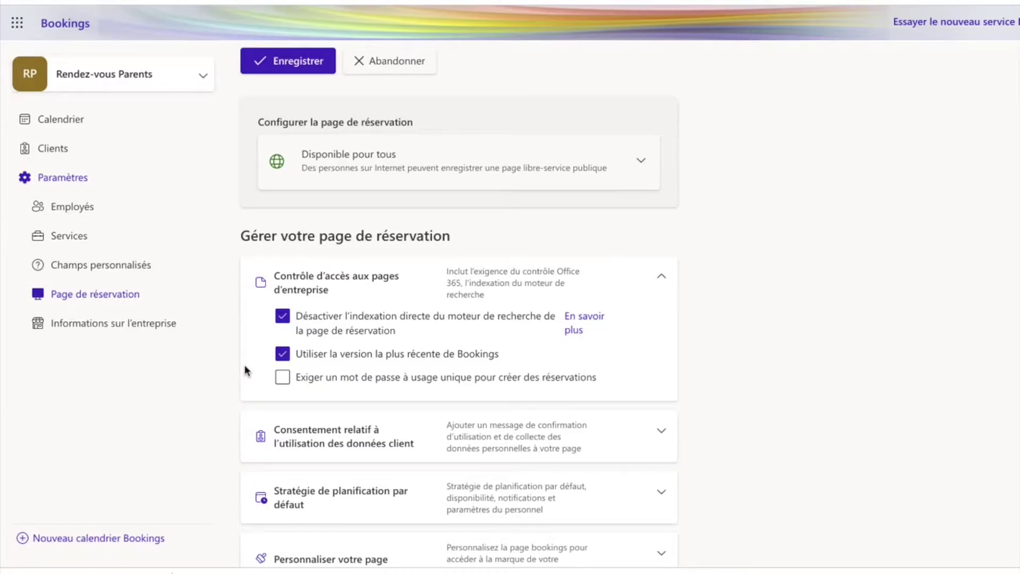
pyautogui.click(661, 276)
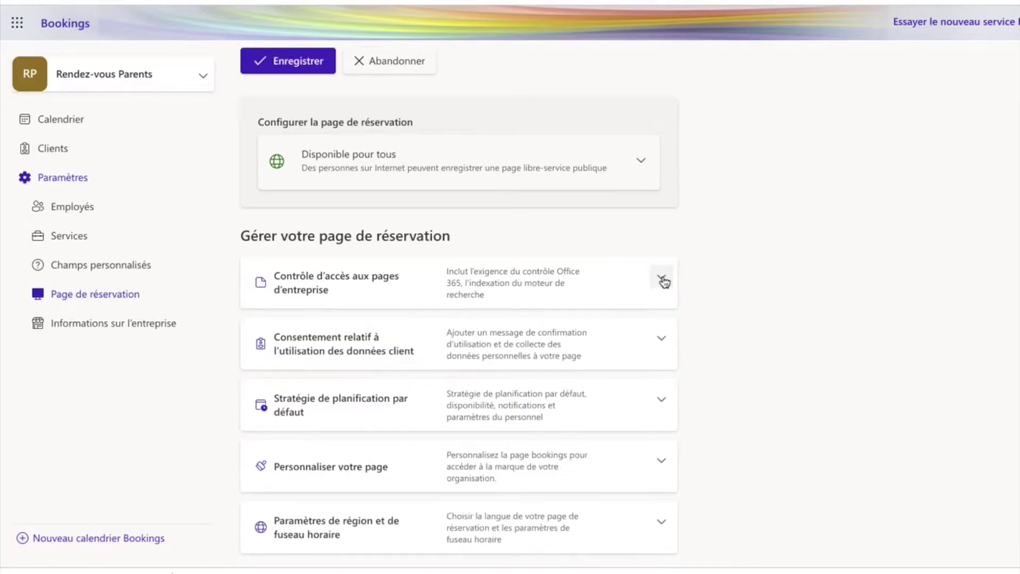
# Step: Check the client data-use consent options and open the default scheduling policy settings
pyautogui.click(661, 338)
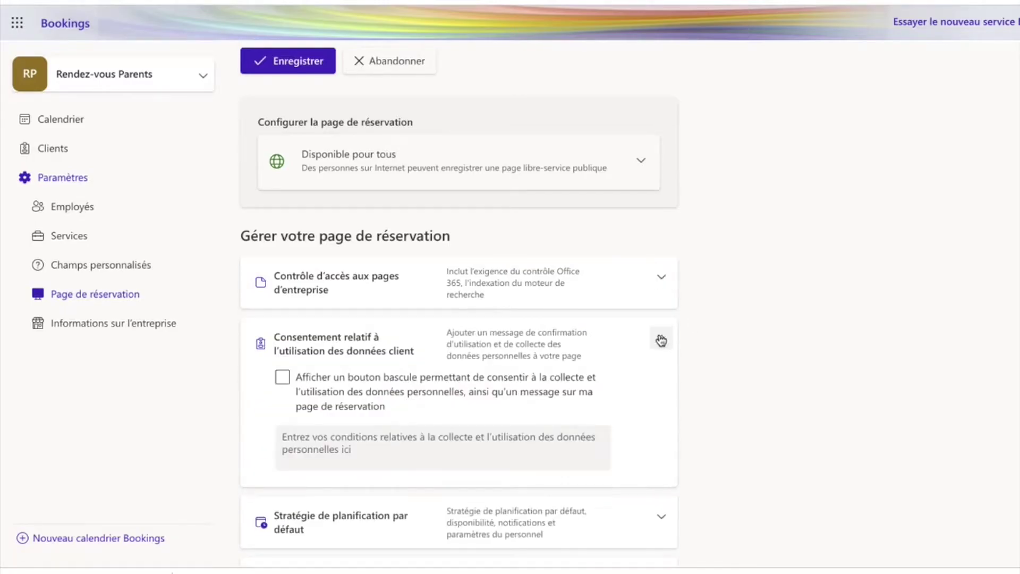
pyautogui.scroll(-1, 698, 359)
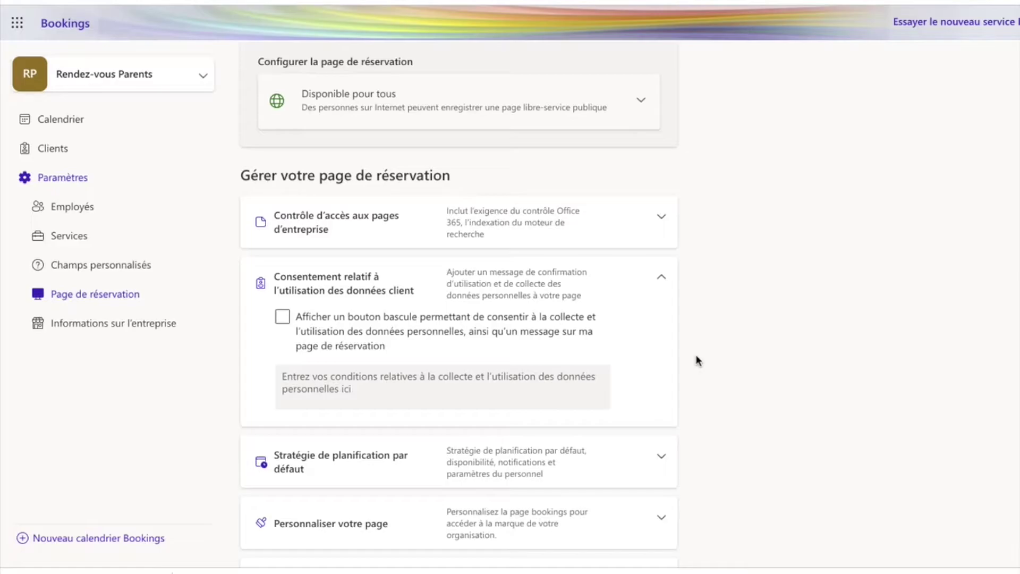
pyautogui.click(662, 277)
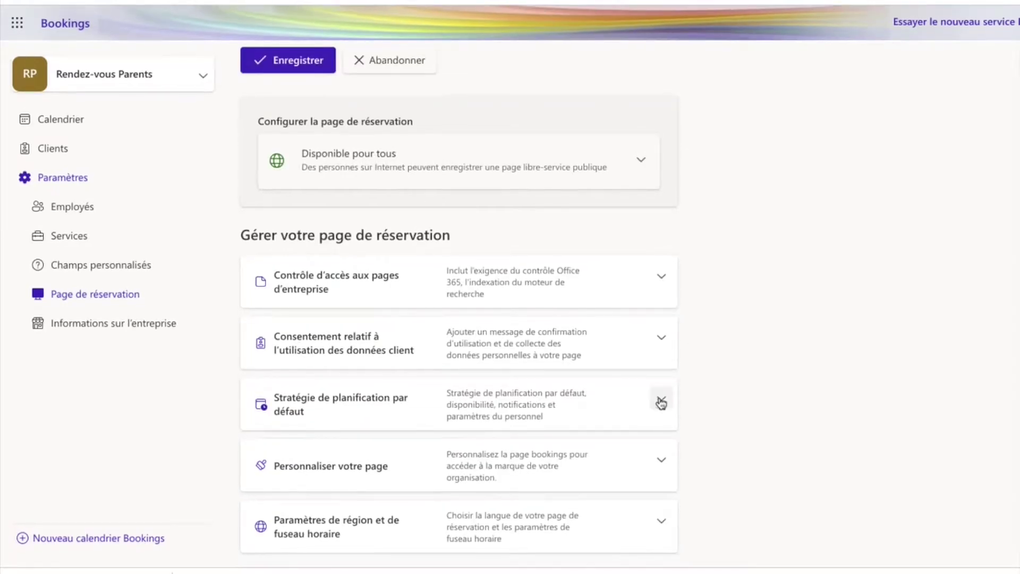
pyautogui.click(661, 399)
pyautogui.scroll(-3, 696, 425)
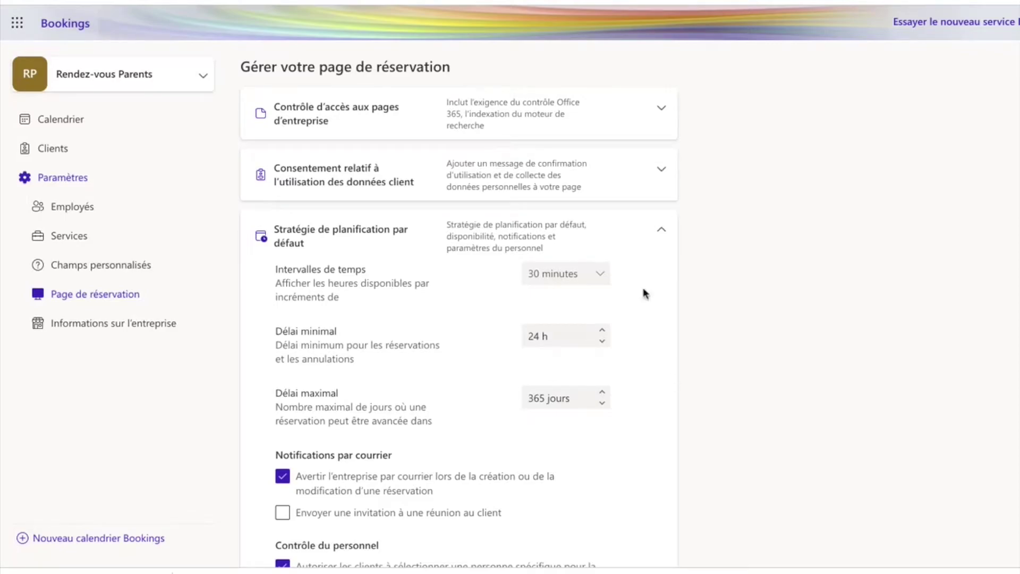
# Step: Set the default scheduling policy's time interval to 15 minutes
pyautogui.click(597, 276)
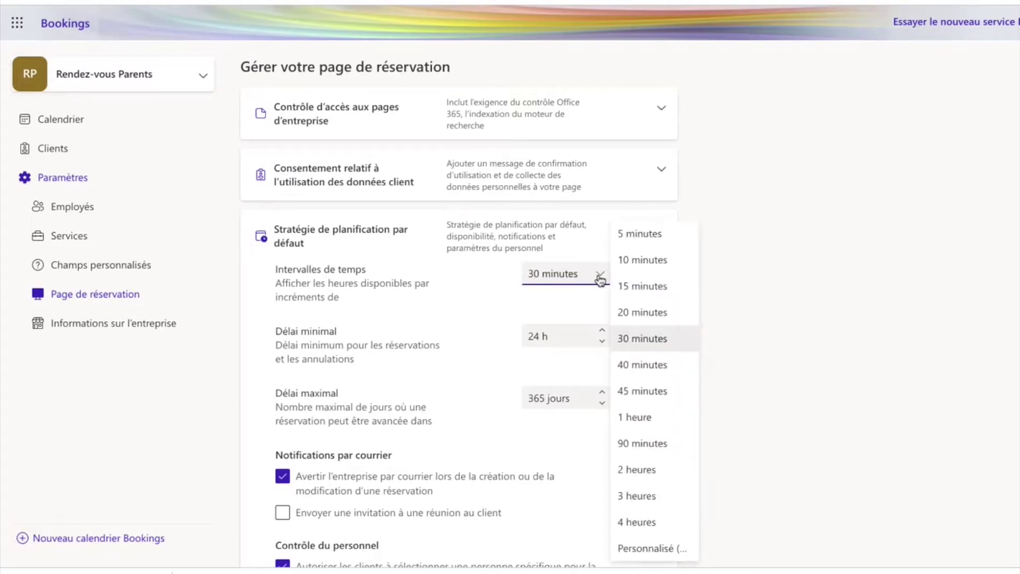
pyautogui.click(639, 289)
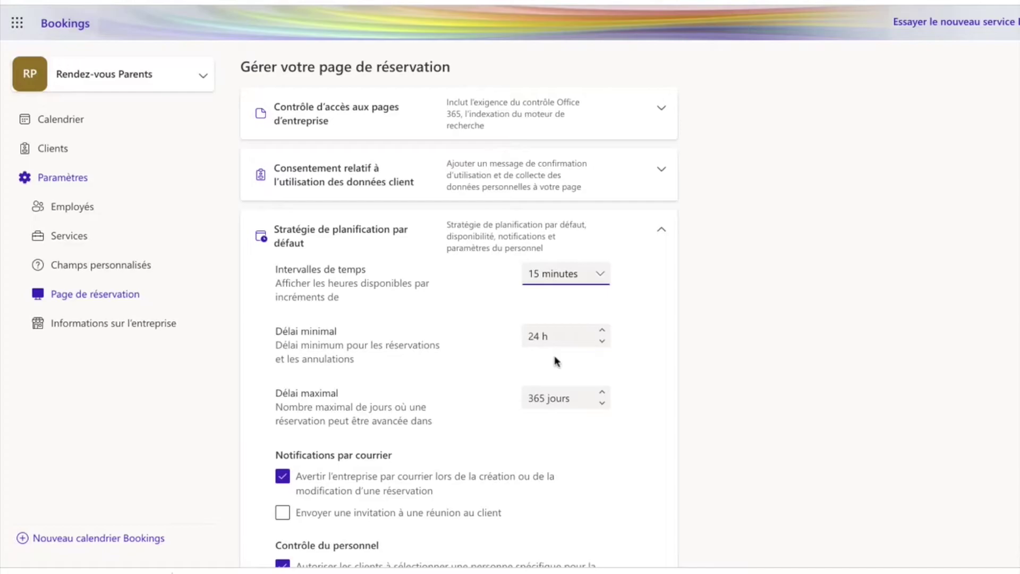
pyautogui.scroll(-1, 558, 364)
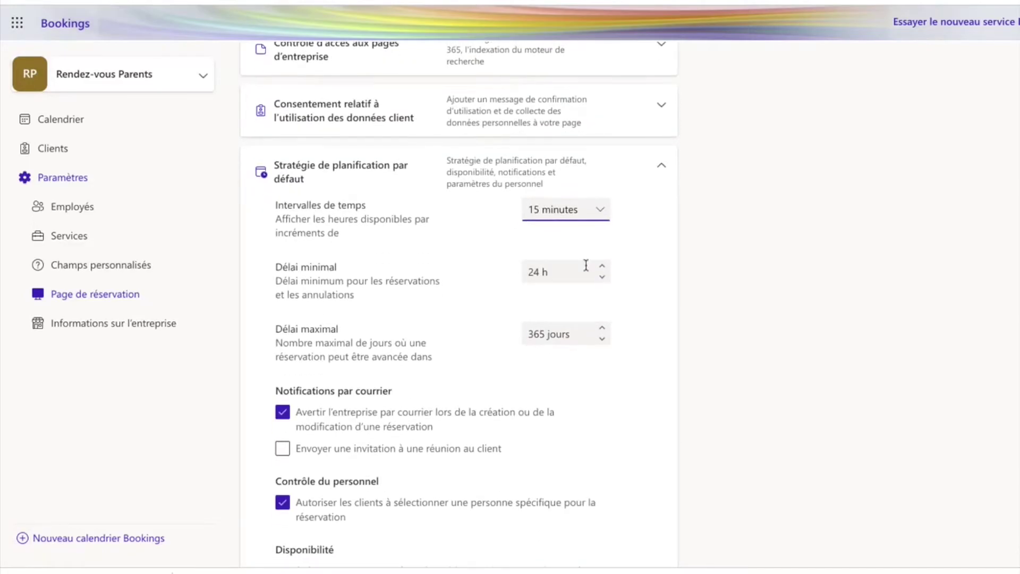
# Step: Switch the scheduling time interval to a custom value of 25 minutes
pyautogui.click(602, 212)
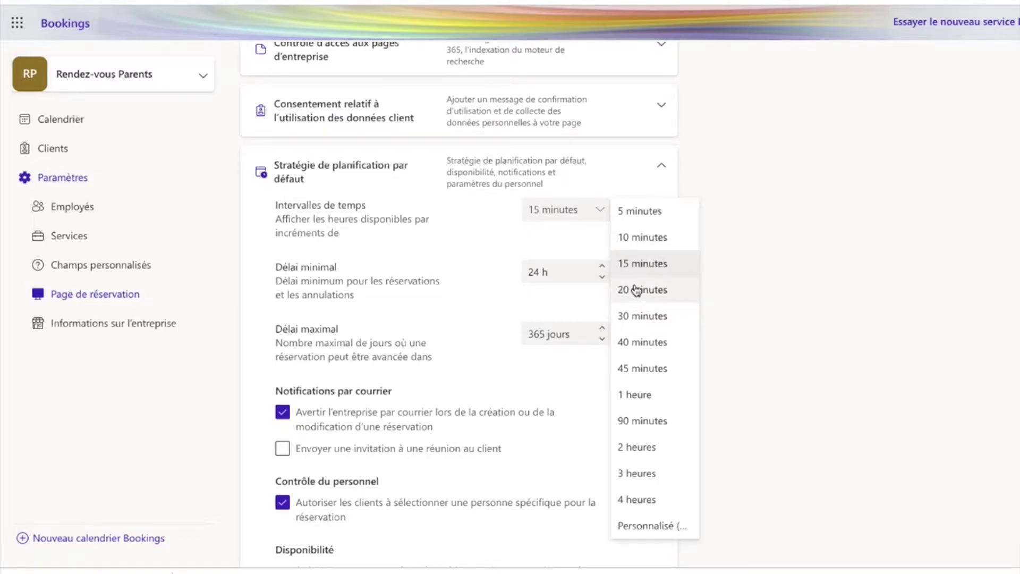
pyautogui.click(634, 523)
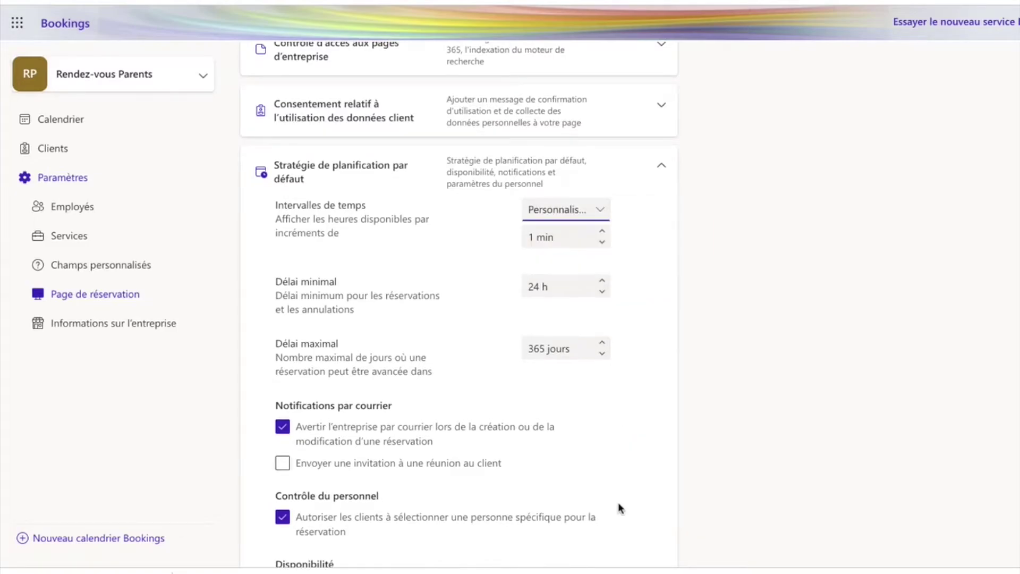
pyautogui.click(562, 237)
pyautogui.hotkey('ctrl', 'a')
pyautogui.press('BackSpace')
pyautogui.write('25')
pyautogui.press('Return')
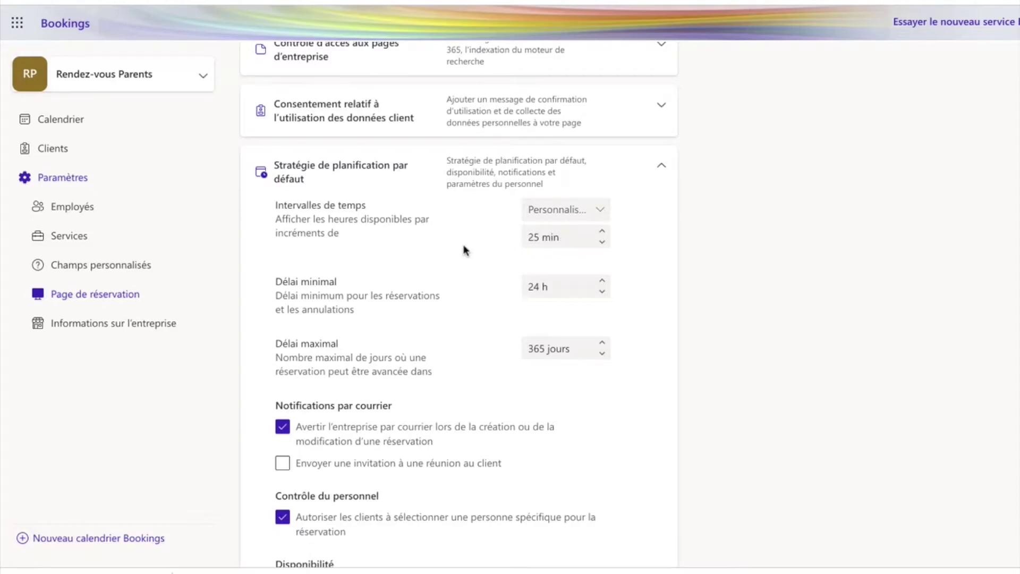
# Step: Disable the e-mail notice to the business about bookings and enable sending a meeting invitation to the client
pyautogui.scroll(-2, 588, 433)
pyautogui.scroll(-1, 586, 433)
pyautogui.click(288, 274)
pyautogui.click(286, 309)
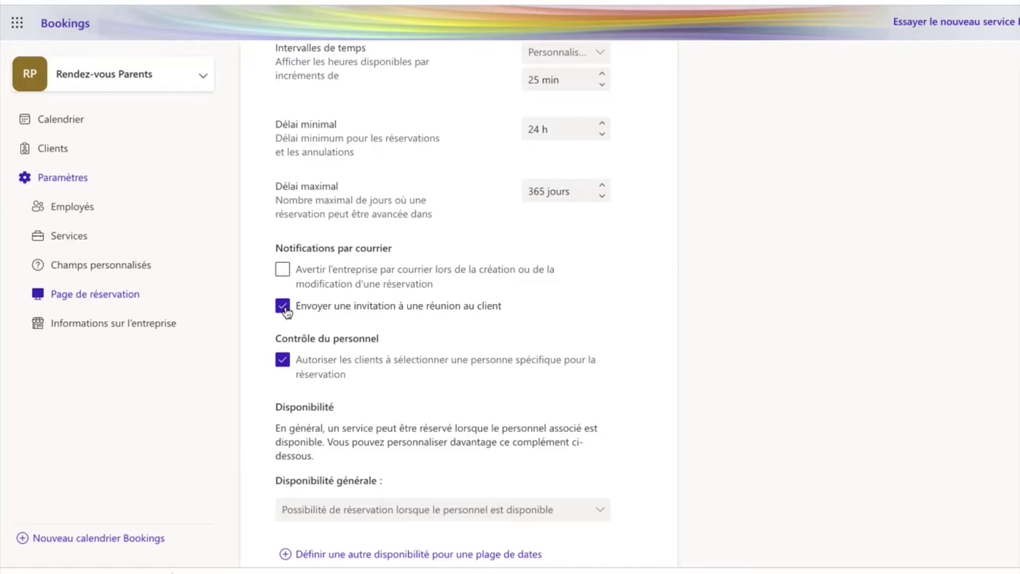
# Step: Review the general availability choices in the default scheduling policy
pyautogui.scroll(-2, 420, 335)
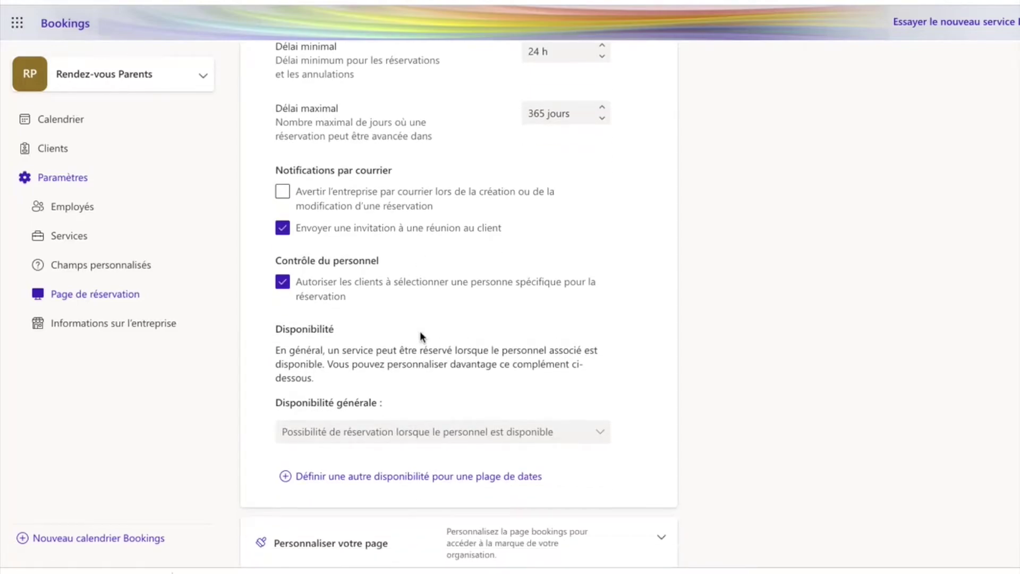
pyautogui.scroll(-1, 380, 322)
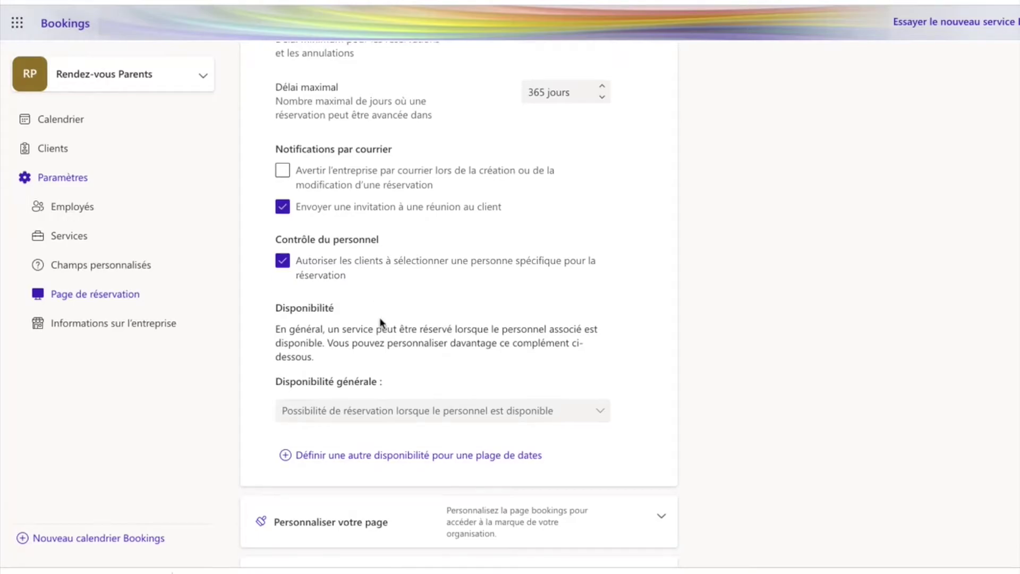
pyautogui.scroll(-2, 380, 322)
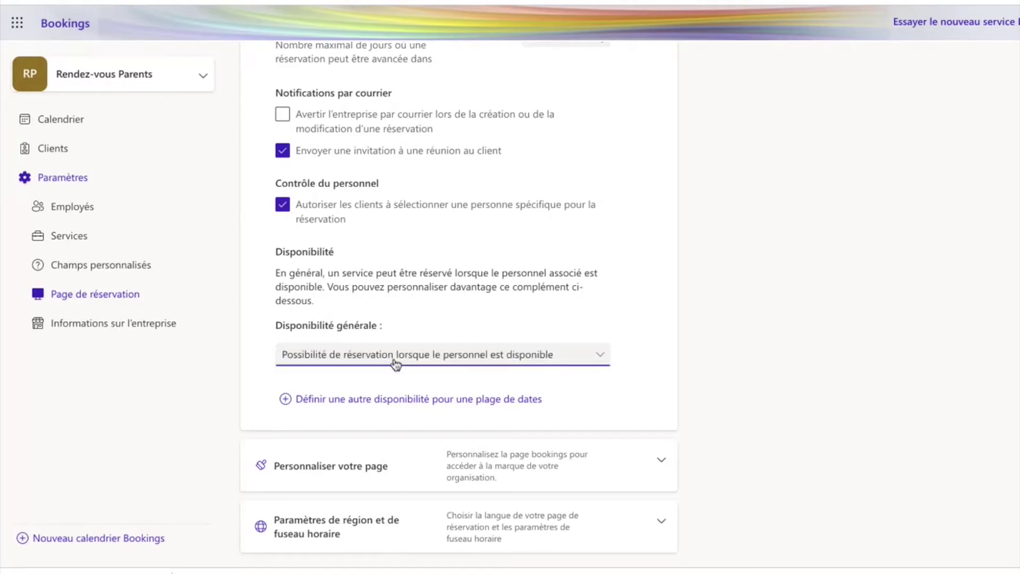
pyautogui.click(603, 361)
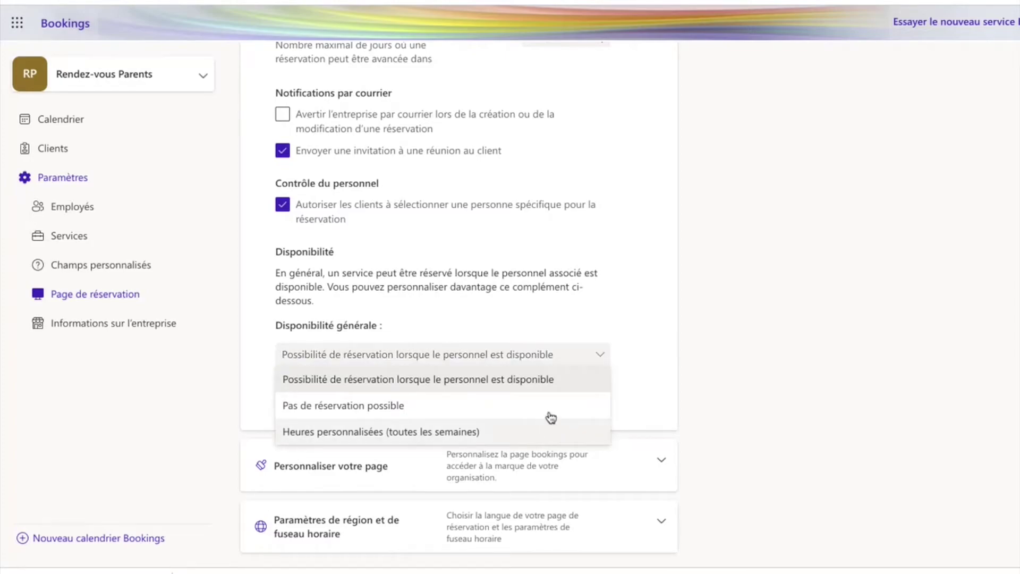
pyautogui.click(615, 329)
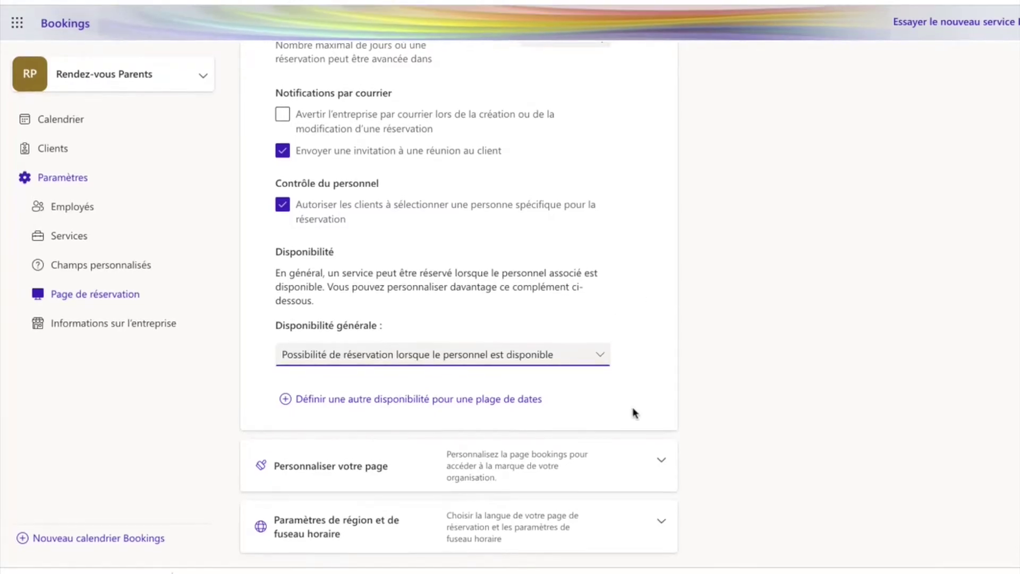
# Step: Customize the booking page with the purple color theme from the fourth row of swatches
pyautogui.click(662, 460)
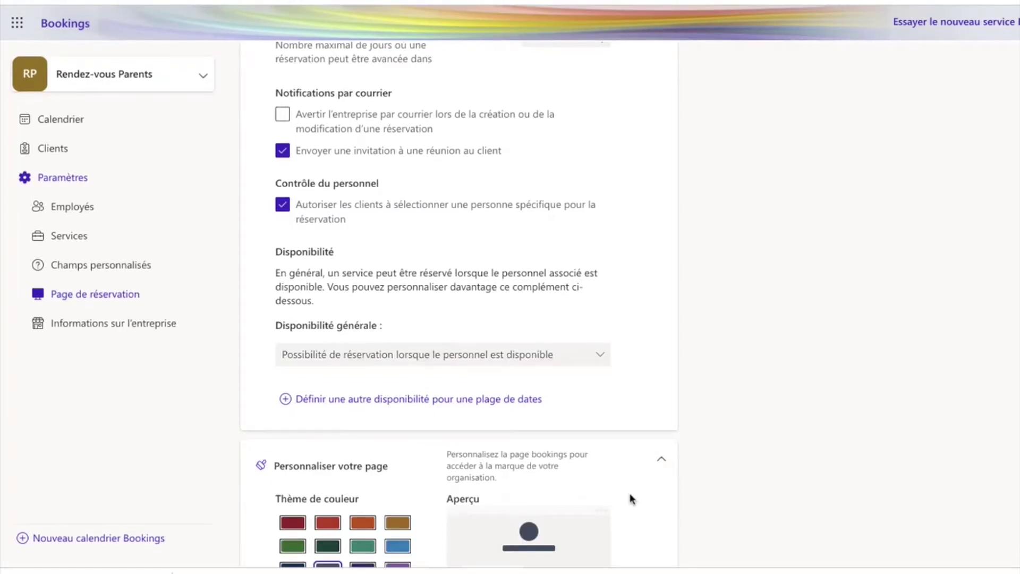
pyautogui.scroll(-5, 631, 496)
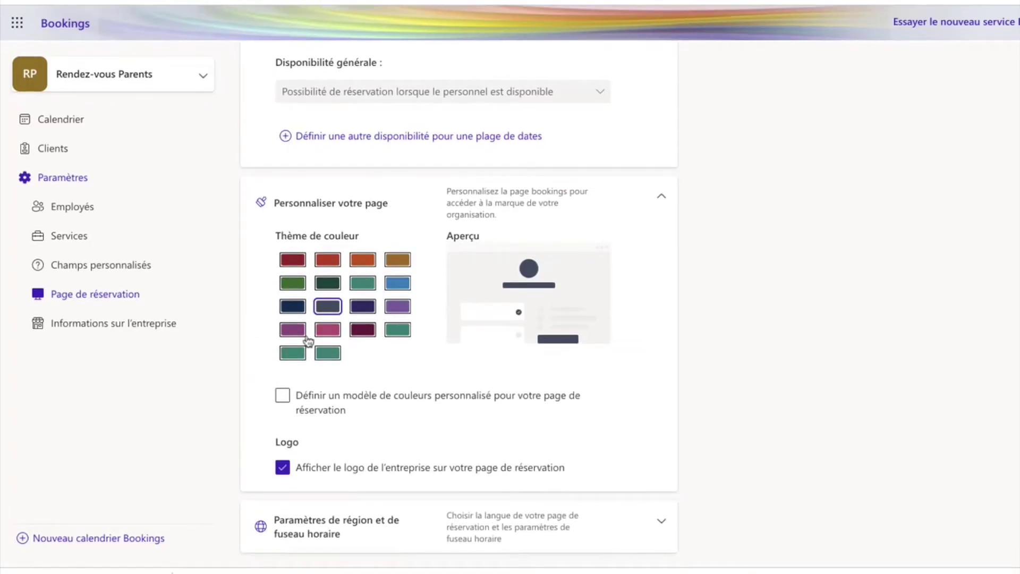
pyautogui.click(293, 331)
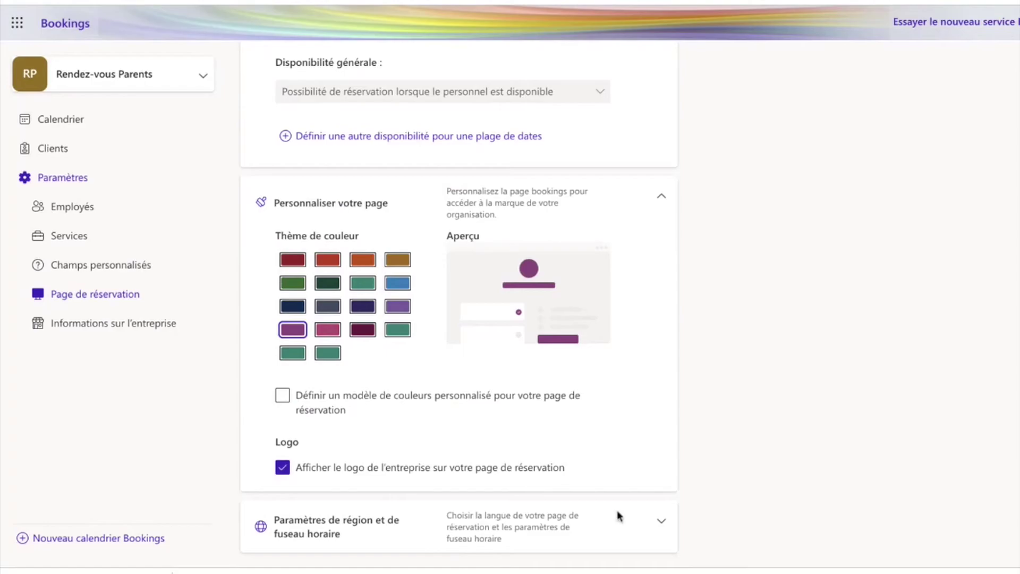
# Step: Enable always showing time slots in the business's time zone and save the booking page settings
pyautogui.click(661, 522)
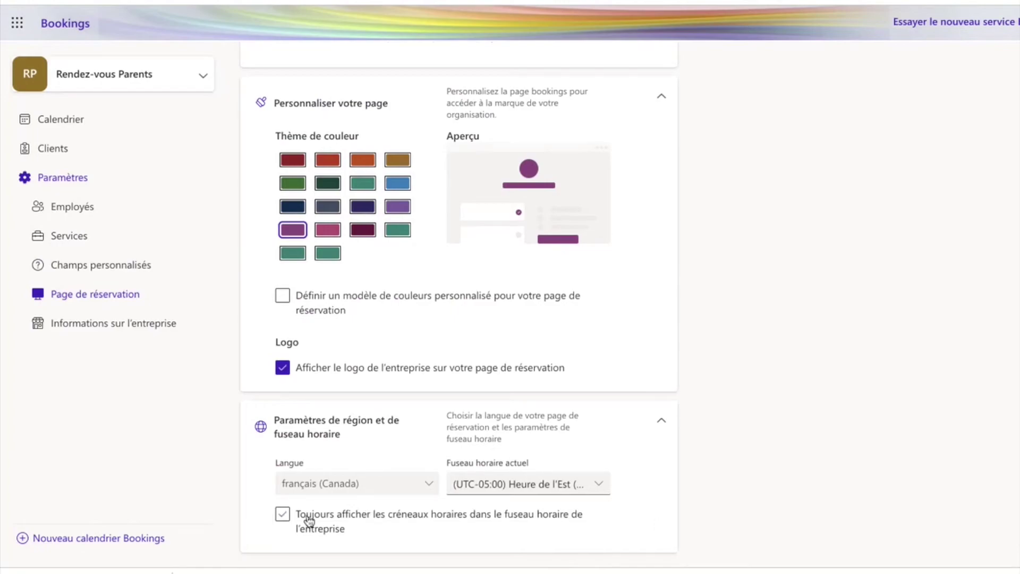
pyautogui.click(285, 514)
pyautogui.scroll(15, 332, 162)
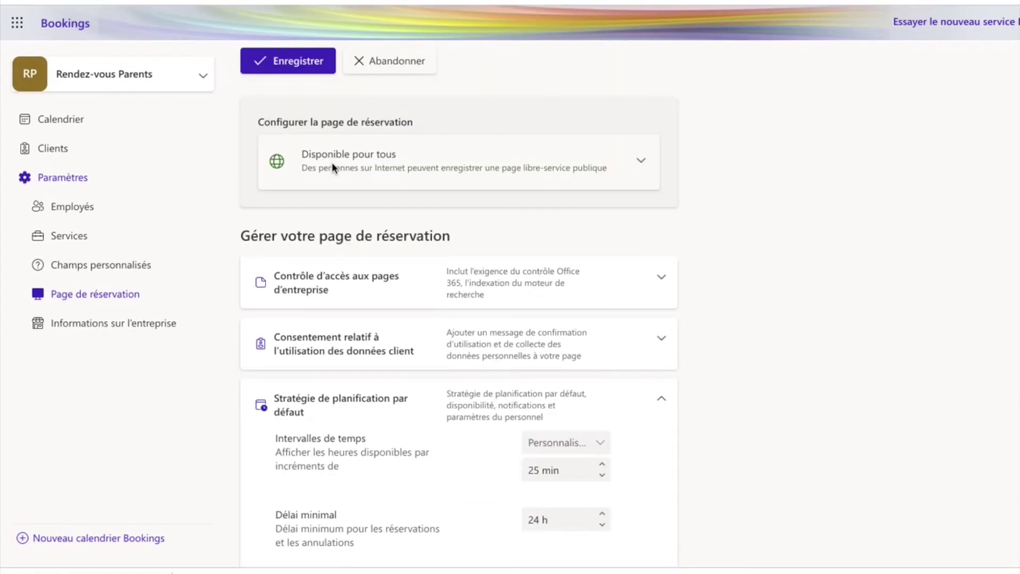
pyautogui.click(290, 70)
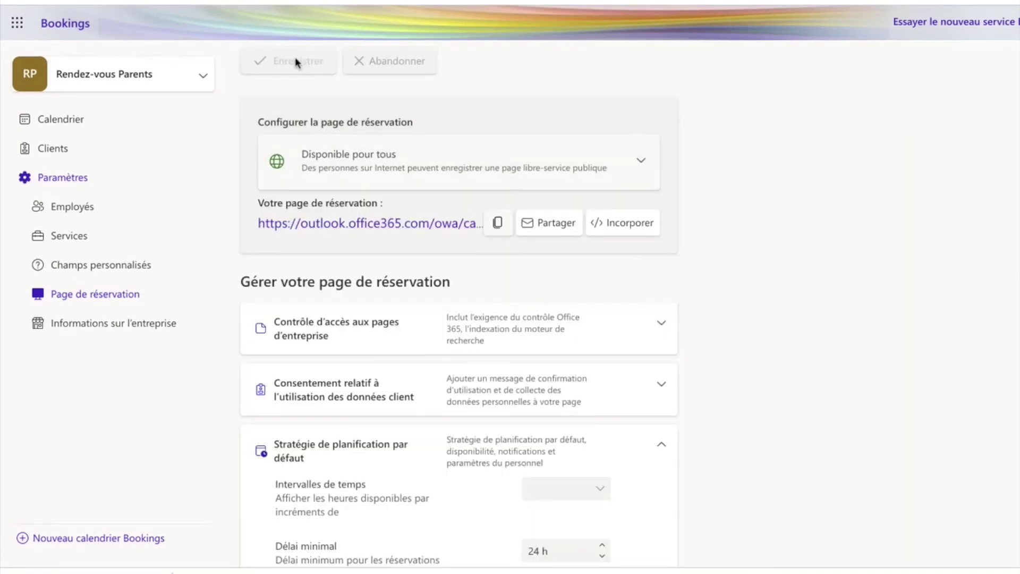